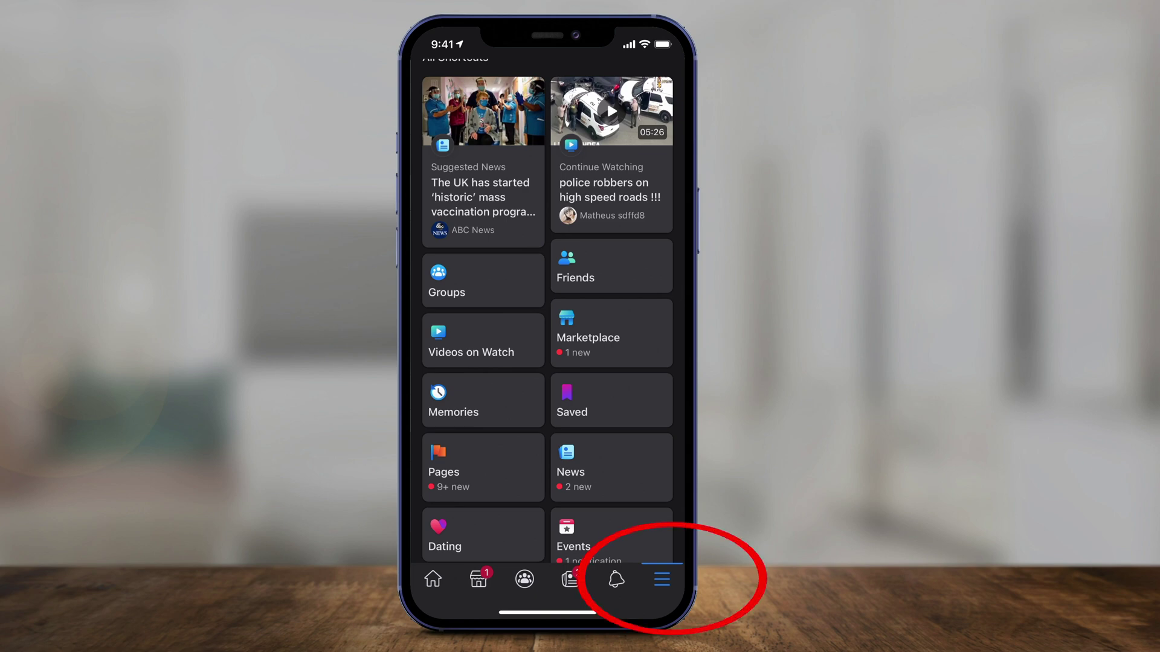
scroll(547, 317, "down", 4)
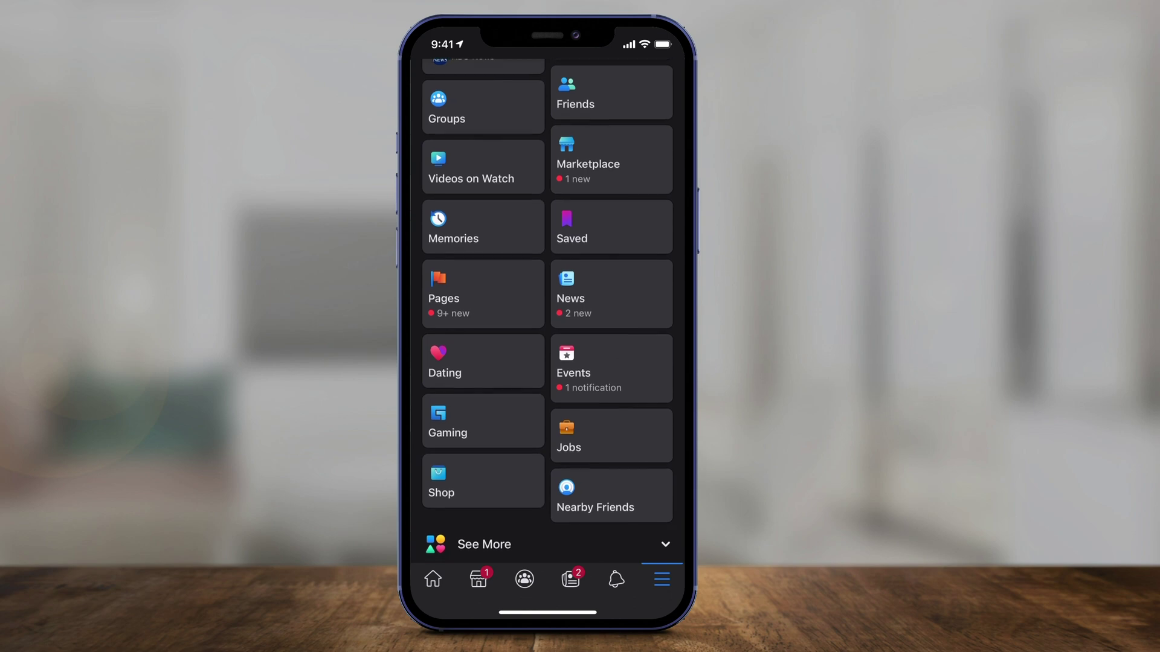